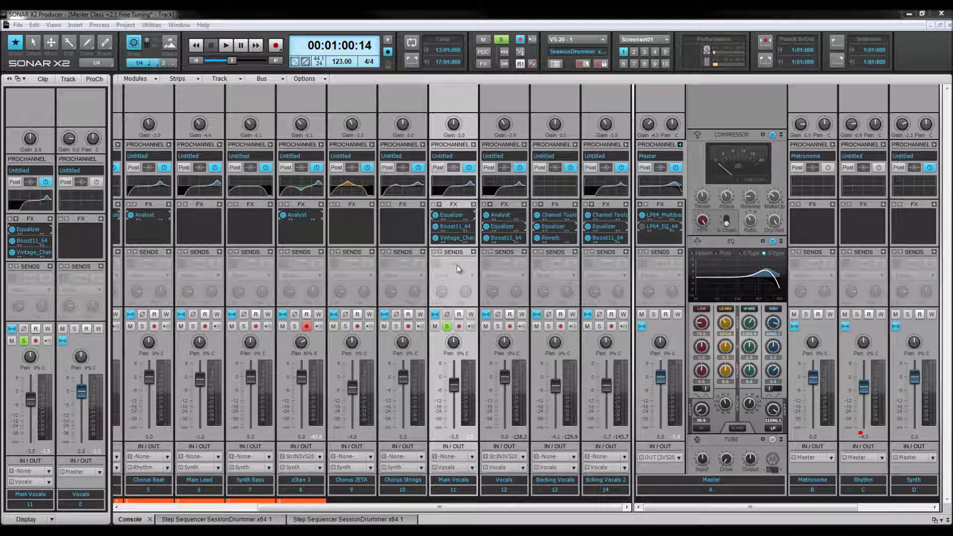
In the Main Vocals track's Equalizer effect, reset band 5's gain to 0 dB and play back the vocal
{"action": "double_click", "coordinate": [456, 216]}
{"action": "left_click_drag", "start_coordinate": [523, 158], "coordinate": [483, 138]}
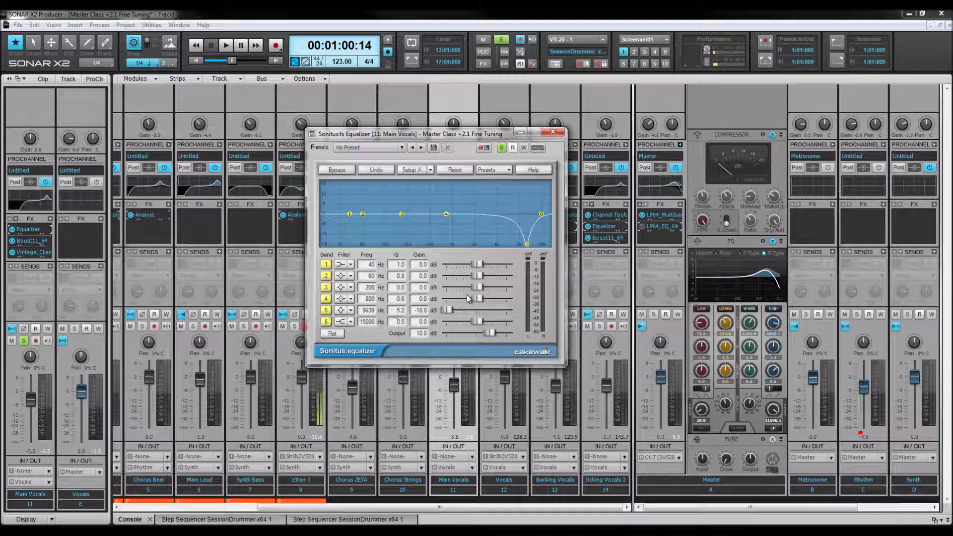
{"action": "double_click", "coordinate": [449, 312]}
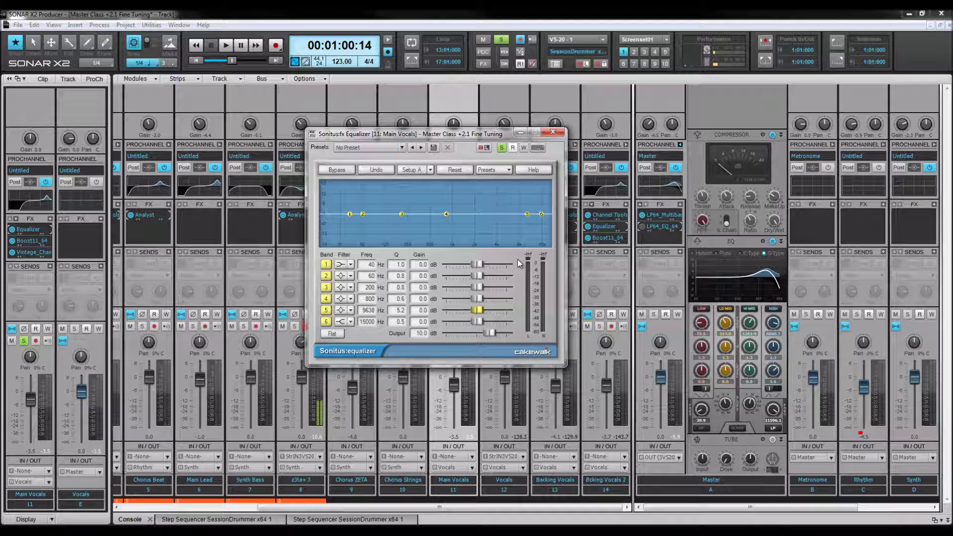
{"action": "key", "text": "space"}
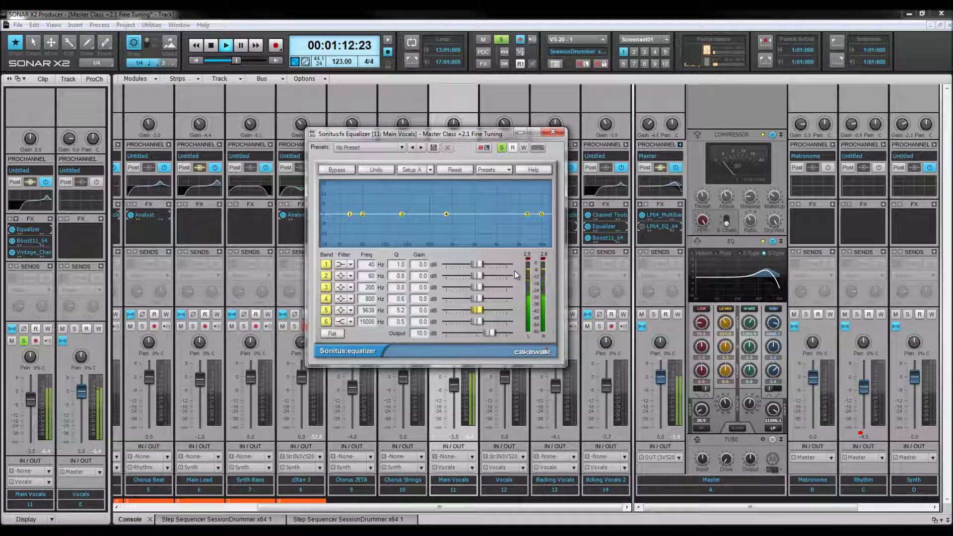
{"action": "key", "text": "space"}
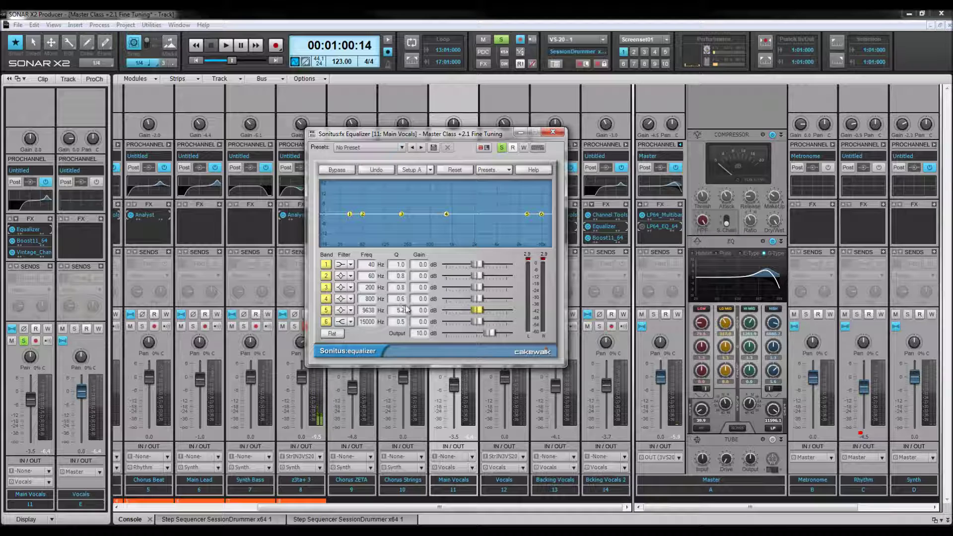
Set the Equalizer's band 5 to a narrow Peak/Dip boost with a Q of 24.0 and a gain of 18 dB
{"action": "left_click", "coordinate": [342, 323]}
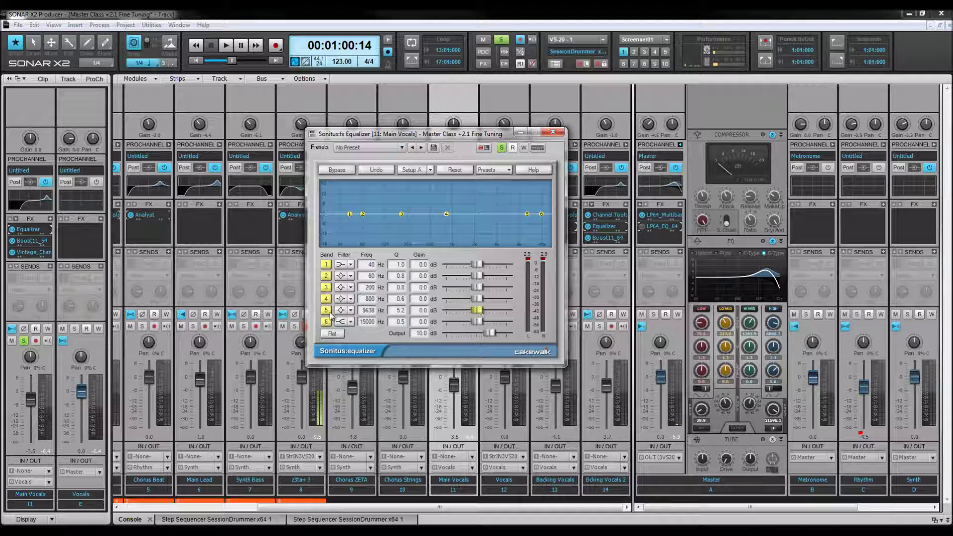
{"action": "left_click", "coordinate": [351, 312]}
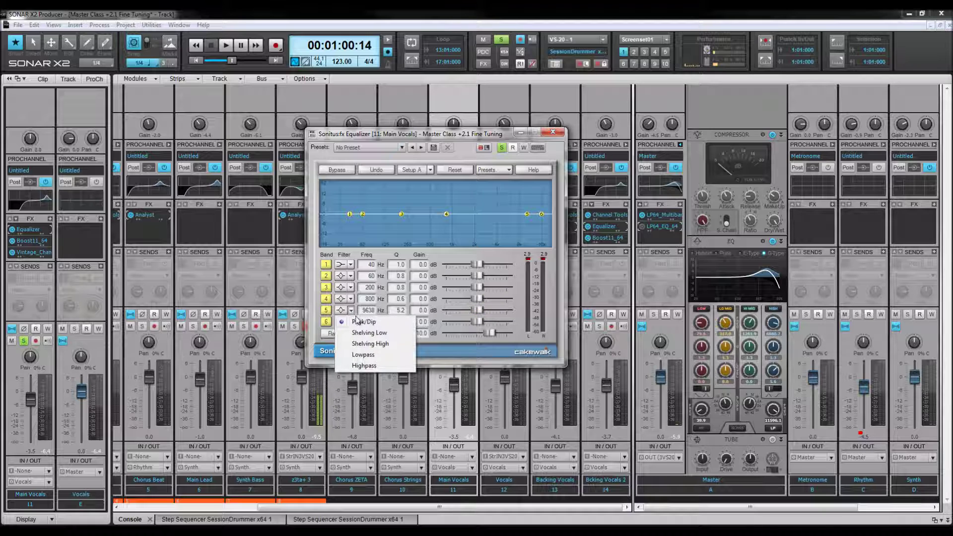
{"action": "left_click", "coordinate": [371, 323]}
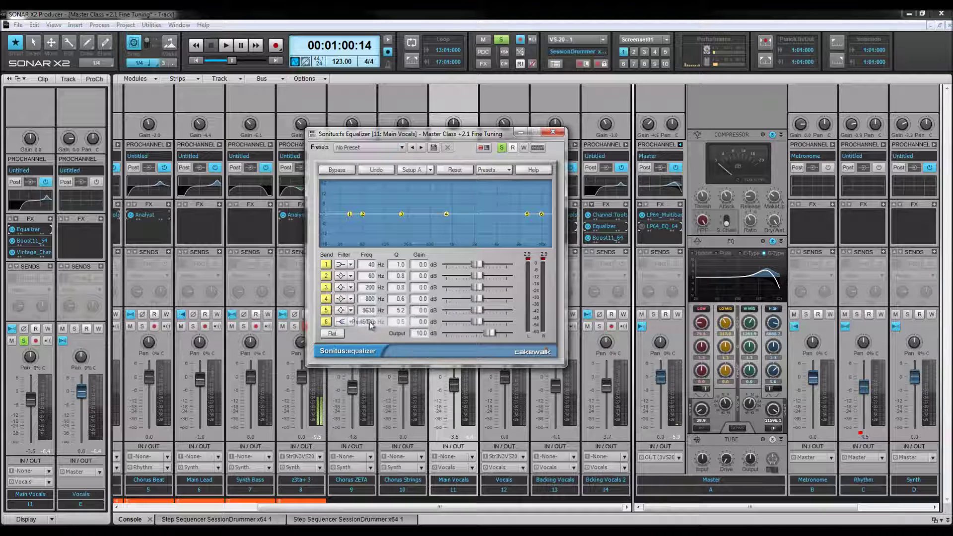
{"action": "left_click_drag", "start_coordinate": [401, 314], "coordinate": [411, 233]}
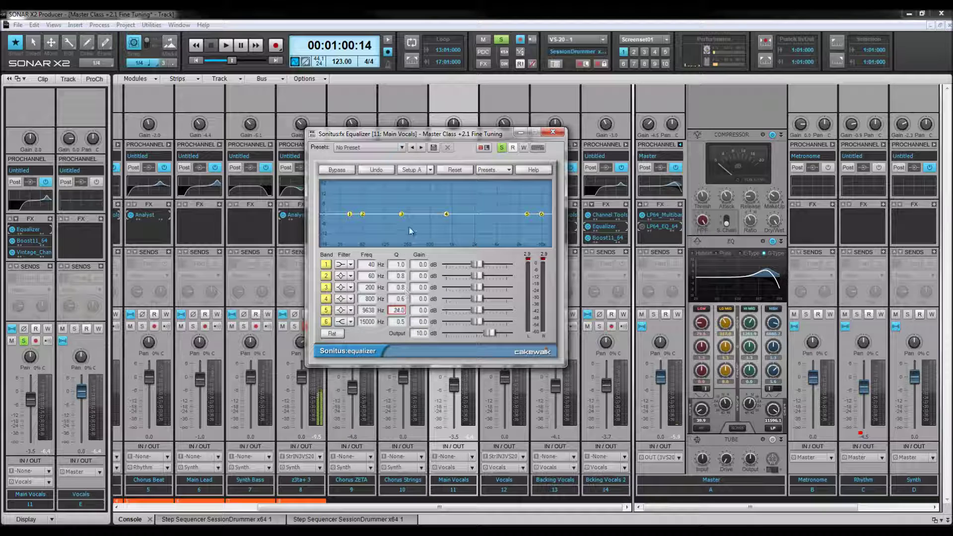
{"action": "left_click_drag", "start_coordinate": [480, 312], "coordinate": [615, 307]}
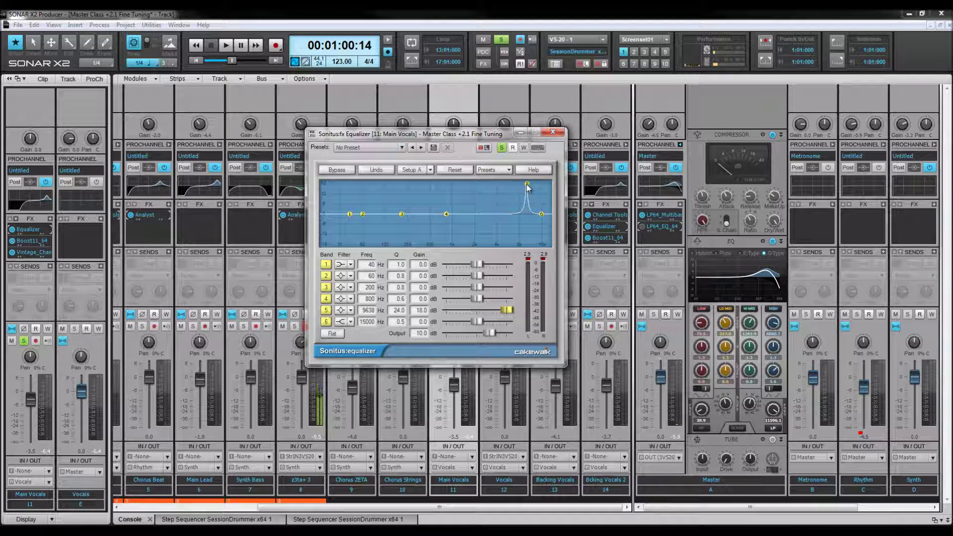
Lower band 5's frequency to 4122 Hz
{"action": "left_click_drag", "start_coordinate": [370, 314], "coordinate": [378, 391]}
{"action": "mouse_move", "coordinate": [370, 312]}
{"action": "left_mouse_down"}
{"action": "mouse_move", "coordinate": [390, 345]}
{"action": "mouse_move", "coordinate": [403, 290]}
{"action": "mouse_move", "coordinate": [373, 311]}
{"action": "left_mouse_up"}
{"action": "type", "text": "8"}
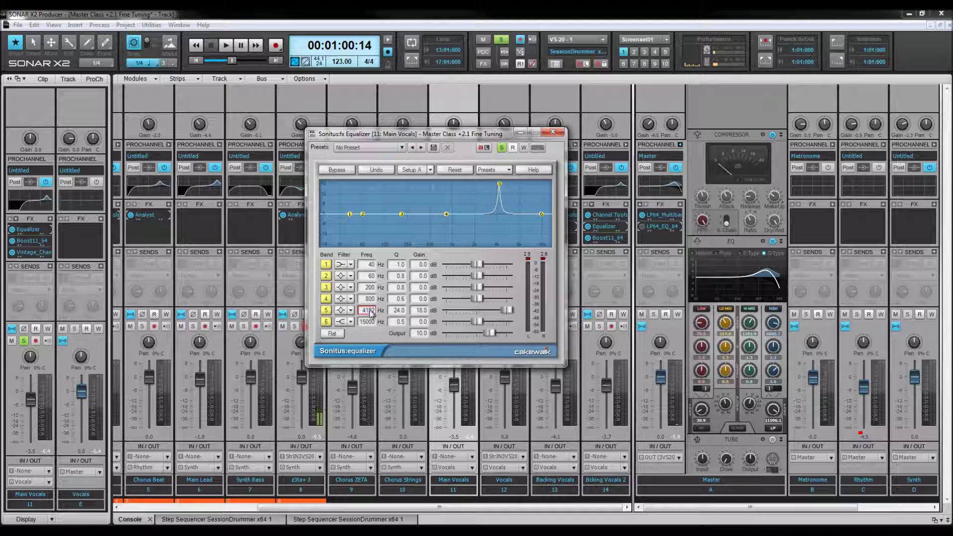
{"action": "type", "text": "2"}
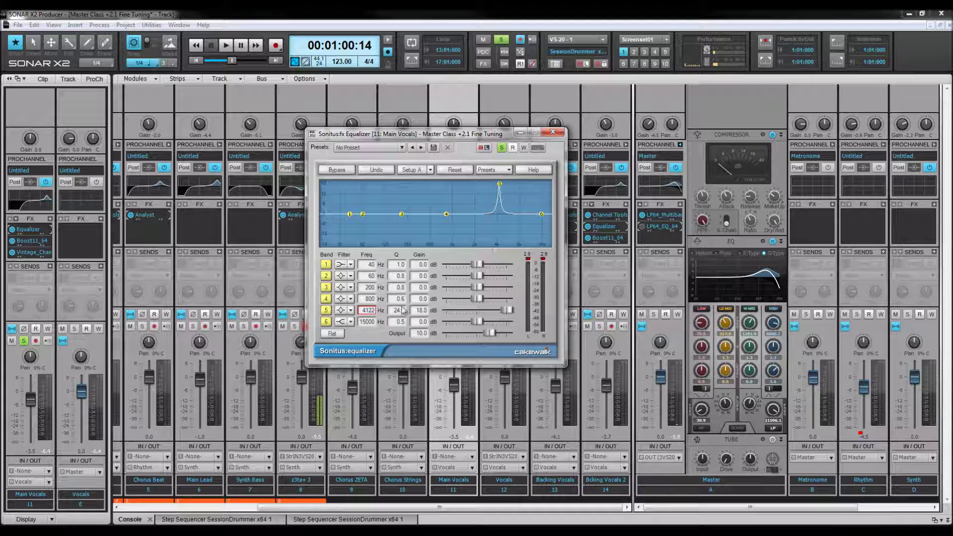
Show the track view and loop the Main Vocals passage from measure 32 to measure 38
{"action": "key", "text": "d"}
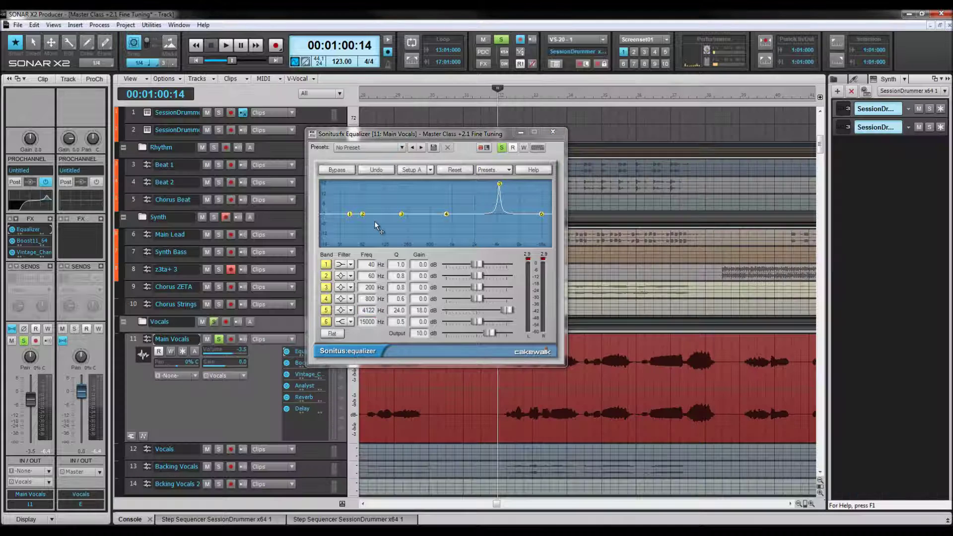
{"action": "left_click_drag", "start_coordinate": [496, 97], "coordinate": [706, 105]}
{"action": "left_click", "coordinate": [412, 60]}
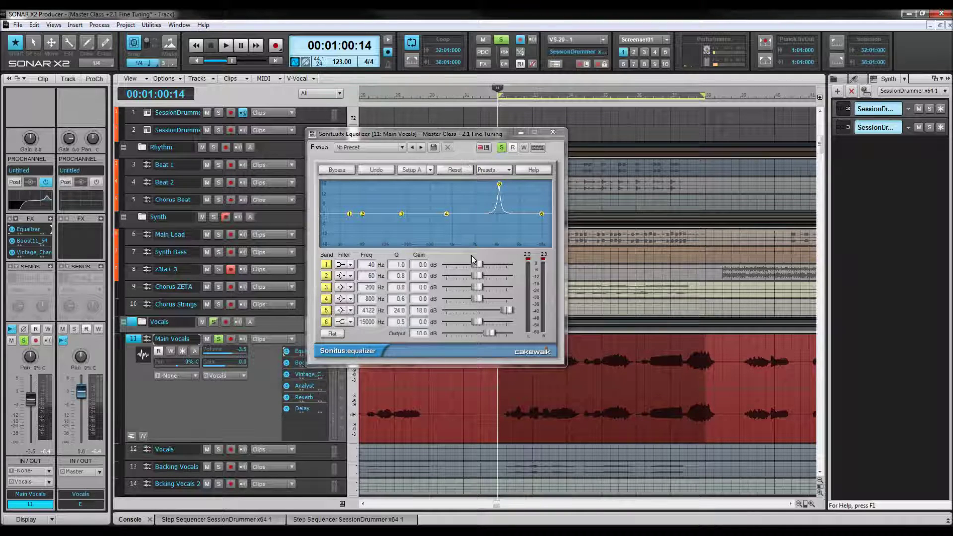
Play the loop while sweeping band 5's frequency to find the harsh range, settle on 9840 Hz and stop playback
{"action": "key", "text": "space"}
{"action": "left_click_drag", "start_coordinate": [393, 258], "coordinate": [408, 196]}
{"action": "left_click_drag", "start_coordinate": [372, 311], "coordinate": [390, 193]}
{"action": "left_click_drag", "start_coordinate": [383, 284], "coordinate": [380, 218]}
{"action": "left_click_drag", "start_coordinate": [378, 286], "coordinate": [396, 215]}
{"action": "left_click_drag", "start_coordinate": [384, 247], "coordinate": [394, 314]}
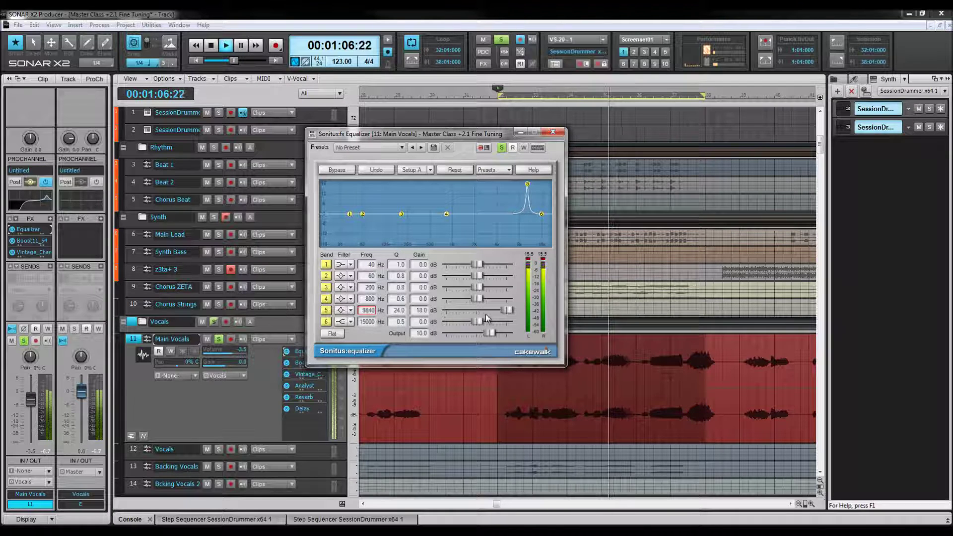
{"action": "key", "text": "space"}
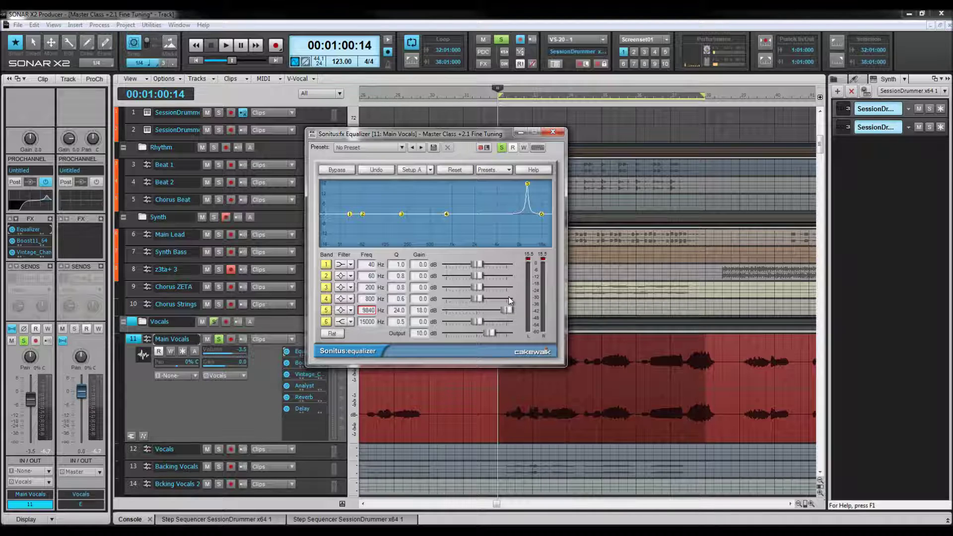
Turn band 5 into a wider cut with a gain of -18 dB and a Q of 5.7
{"action": "left_click_drag", "start_coordinate": [509, 312], "coordinate": [446, 310]}
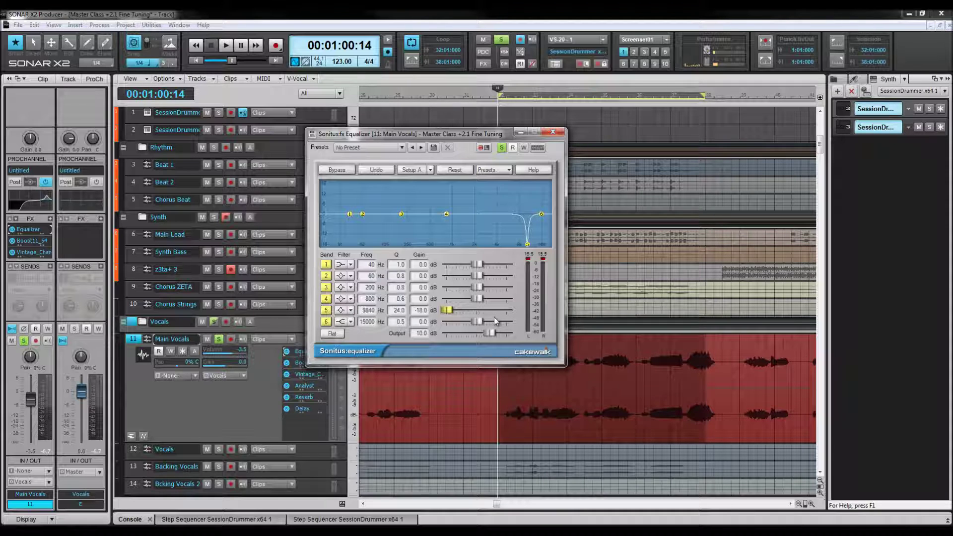
{"action": "left_click_drag", "start_coordinate": [398, 312], "coordinate": [401, 351]}
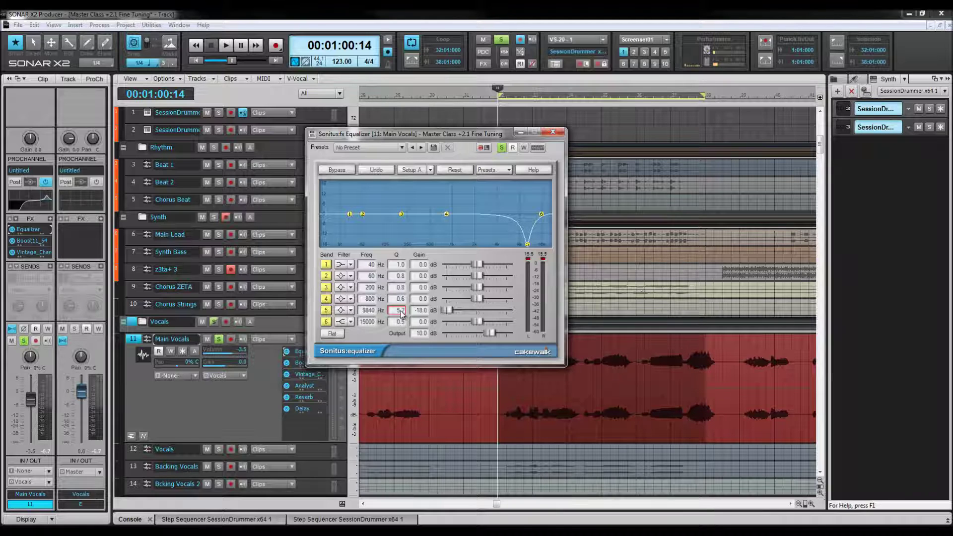
Compare the looped vocal with band 5's gain at 0 dB and at -18 dB, leaving it at -18 dB
{"action": "double_click", "coordinate": [448, 310]}
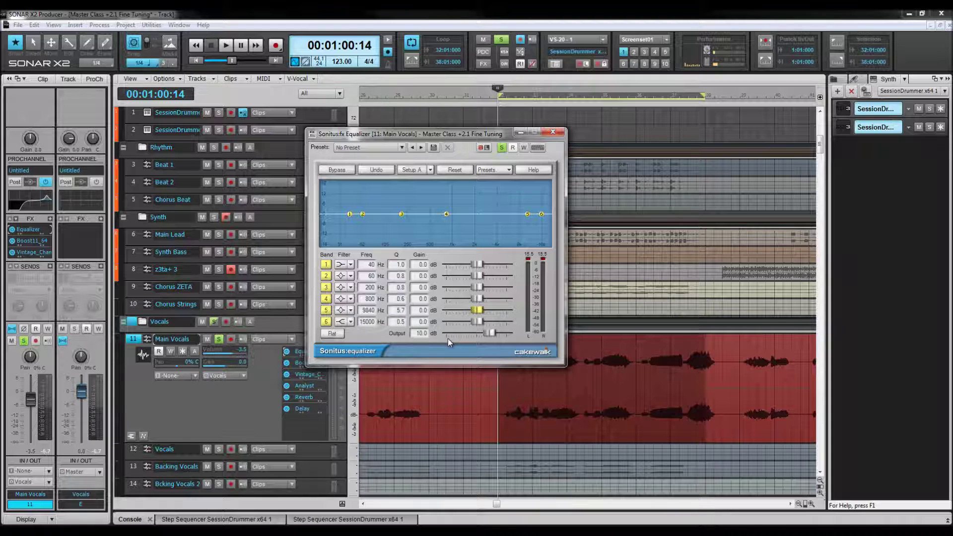
{"action": "key", "text": "space"}
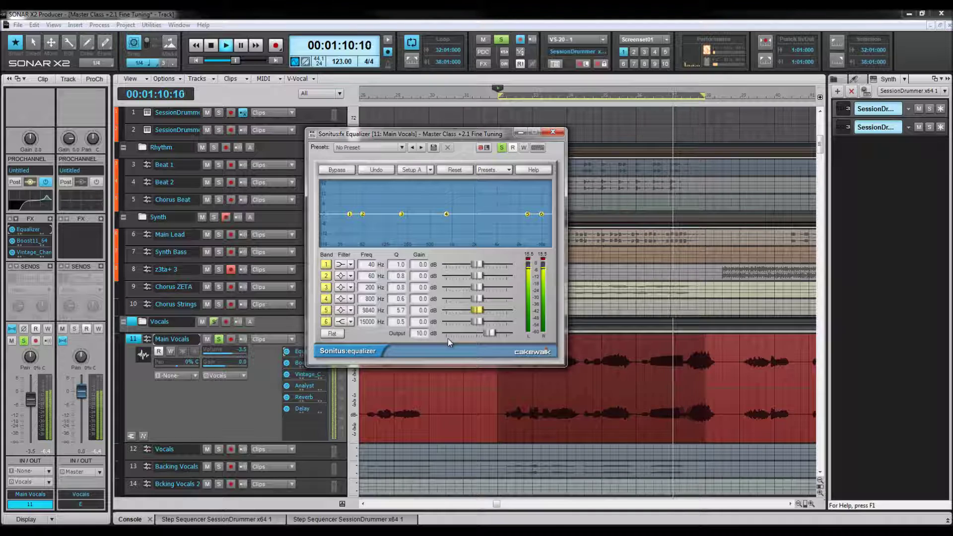
{"action": "key", "text": "space"}
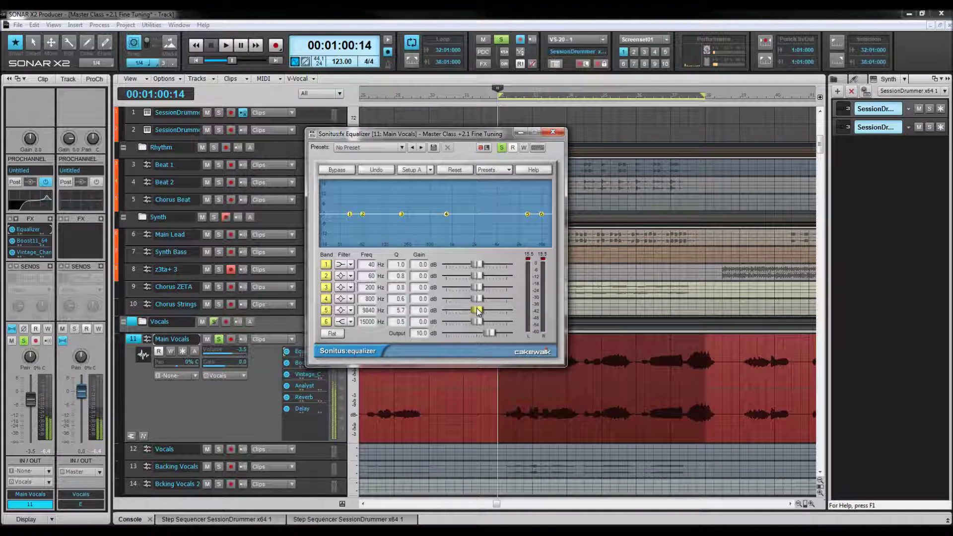
{"action": "left_click_drag", "start_coordinate": [478, 311], "coordinate": [447, 310]}
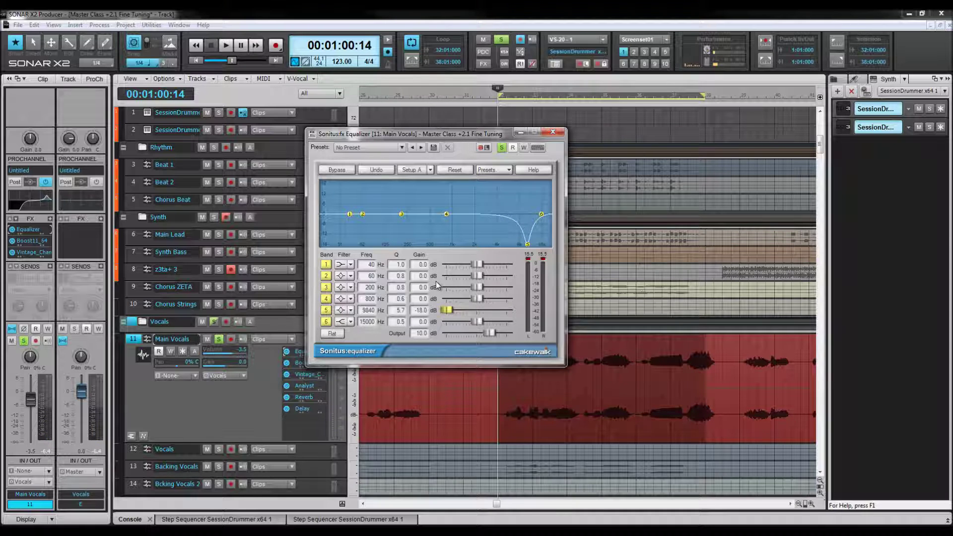
{"action": "key", "text": "space"}
{"action": "left_click_drag", "start_coordinate": [450, 313], "coordinate": [480, 313]}
{"action": "key", "text": "space"}
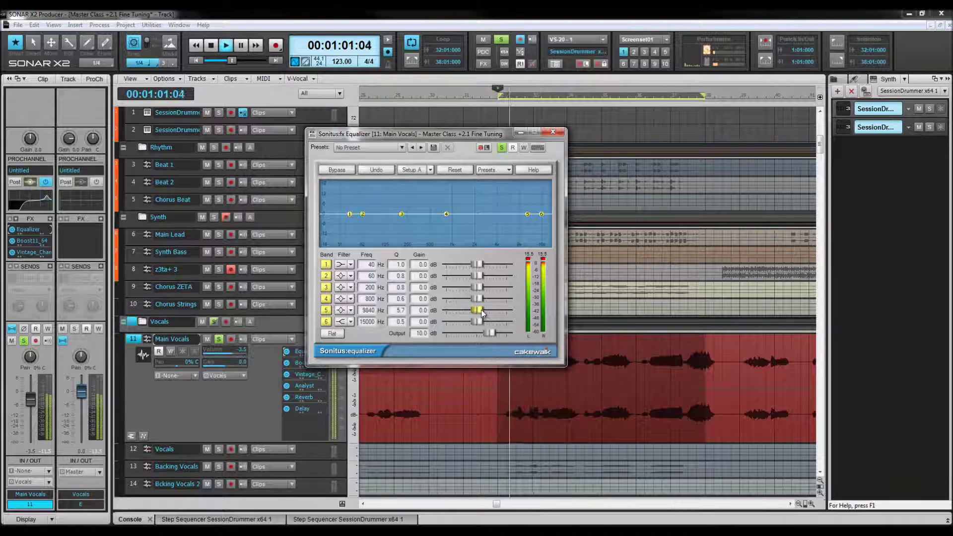
{"action": "left_click_drag", "start_coordinate": [478, 312], "coordinate": [415, 317]}
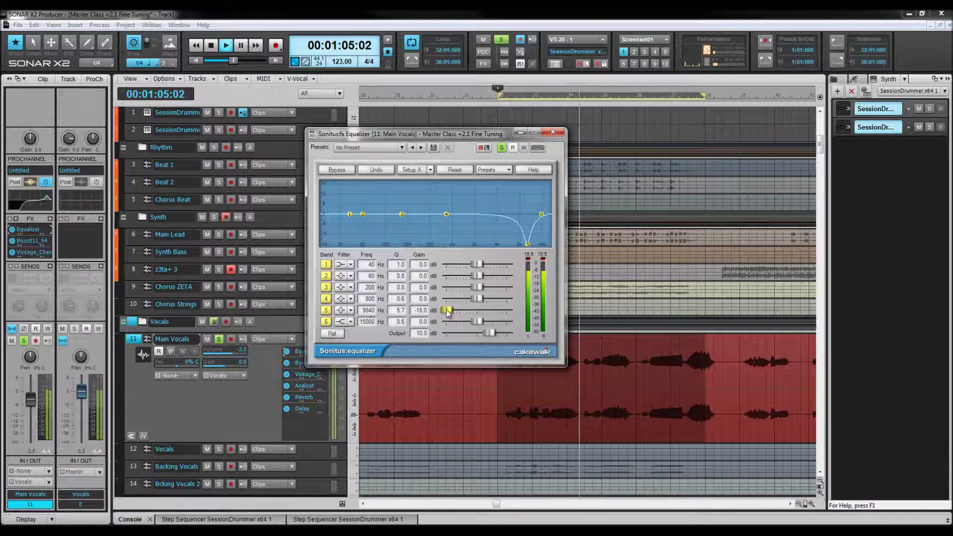
{"action": "left_click_drag", "start_coordinate": [448, 312], "coordinate": [478, 312]}
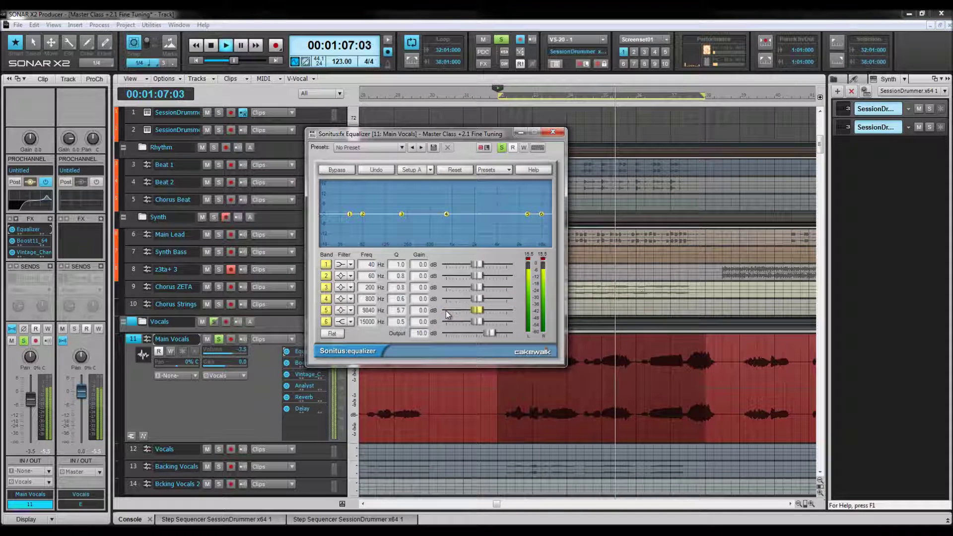
{"action": "left_click_drag", "start_coordinate": [479, 312], "coordinate": [446, 311]}
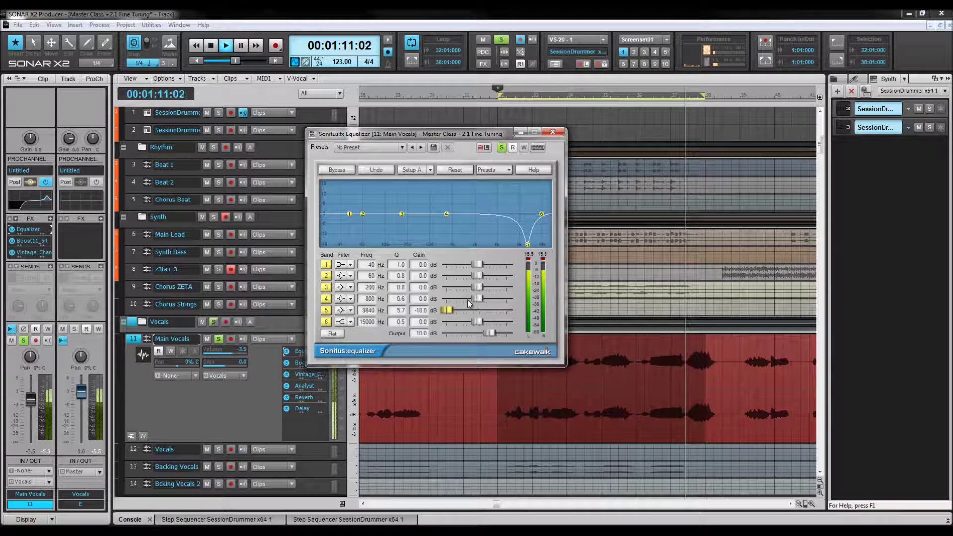